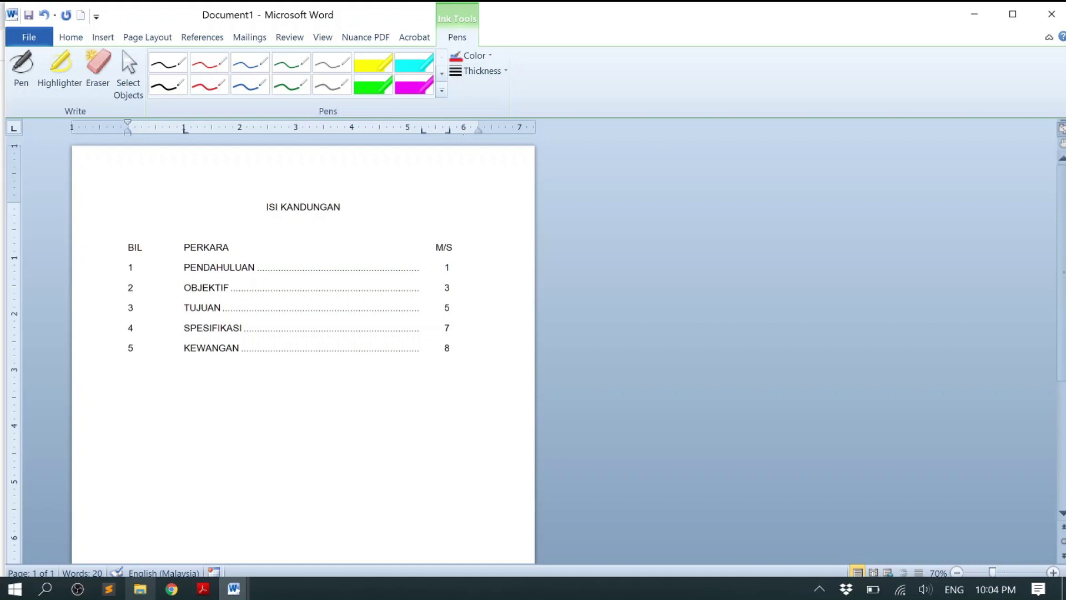
# Circle the PENDAHULUAN dotted leader on the sample contents page in red pen ink.
pyautogui.click(471, 55)
pyautogui.click(422, 267)
pyautogui.click(21, 71)
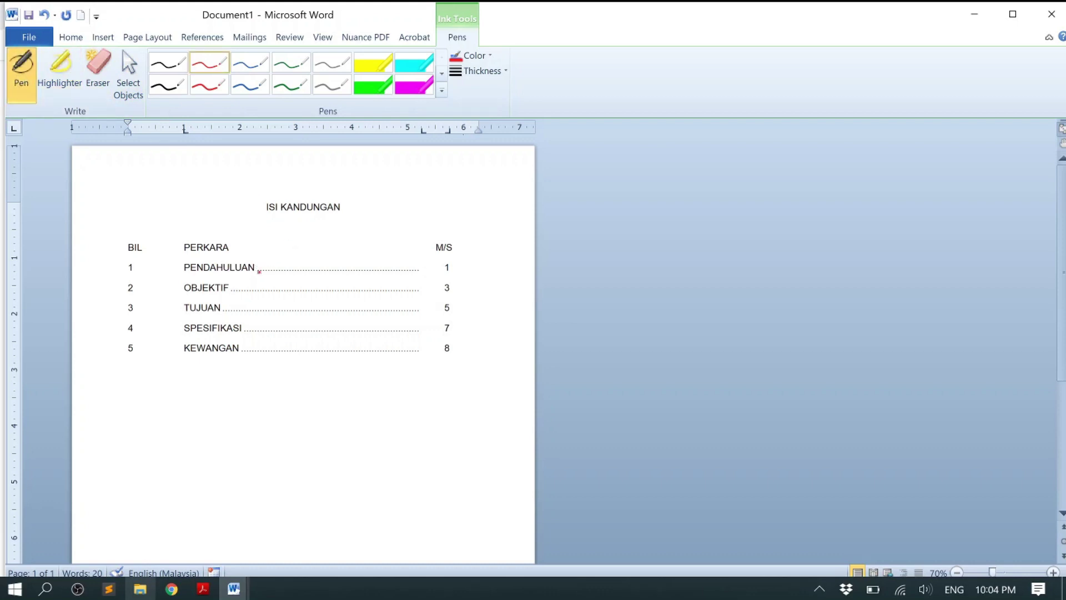
pyautogui.moveTo(259, 270); pyautogui.dragTo(421, 266)
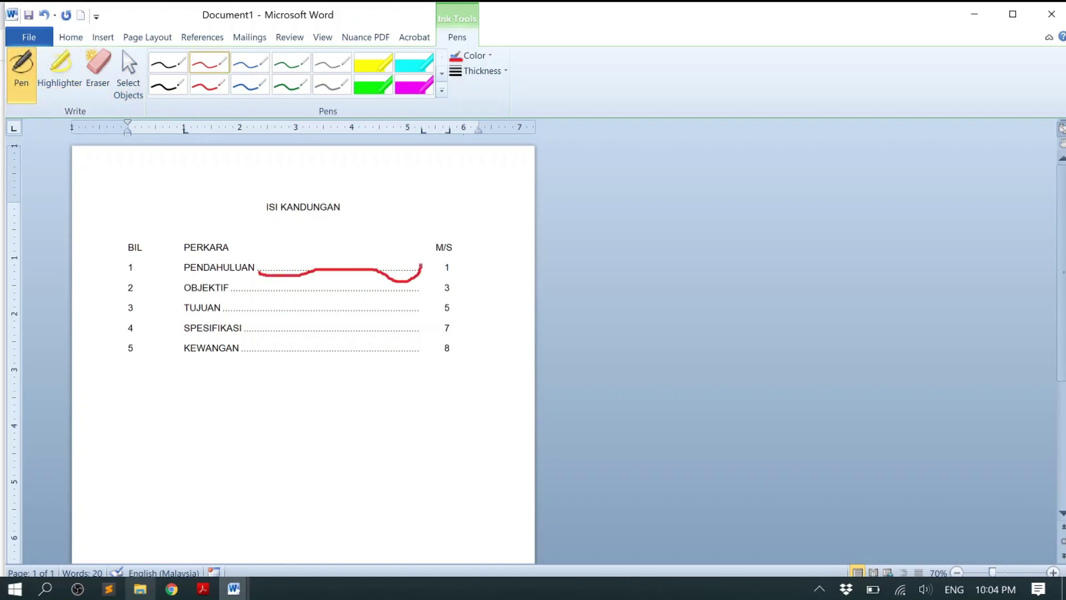
pyautogui.moveTo(420, 265); pyautogui.dragTo(261, 273)
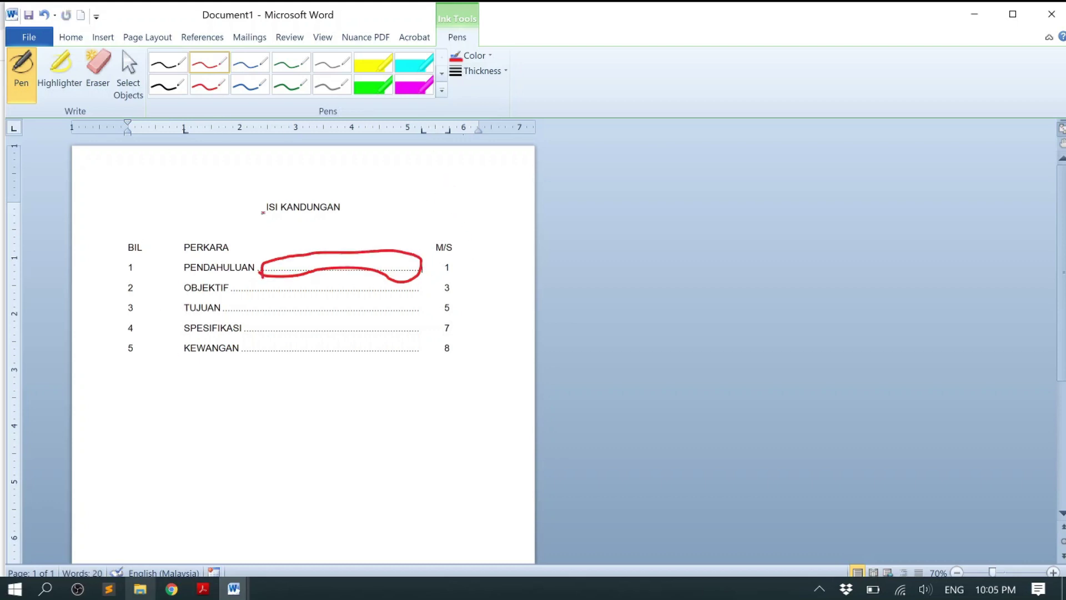
# Erase the red ink loop and bring the blank Document2 to the front.
pyautogui.click(102, 71)
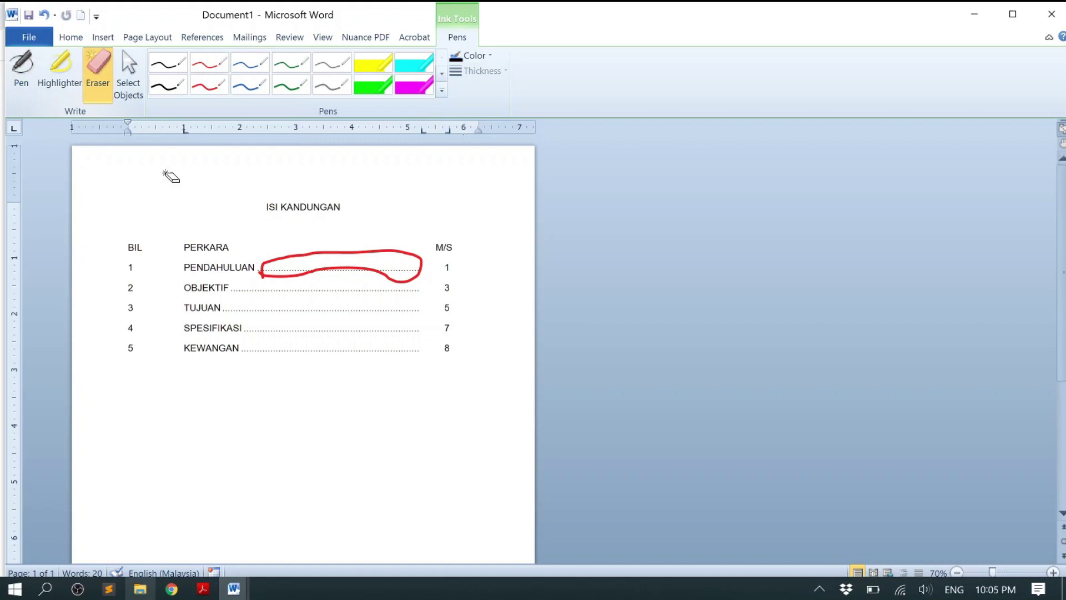
pyautogui.click(278, 269)
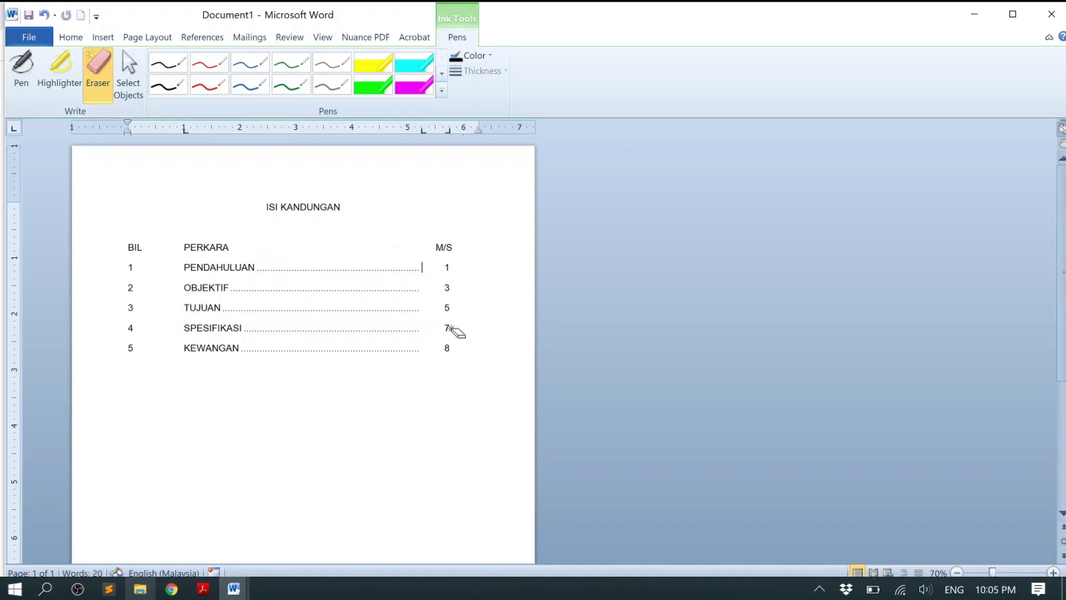
pyautogui.click(234, 588)
pyautogui.click(323, 543)
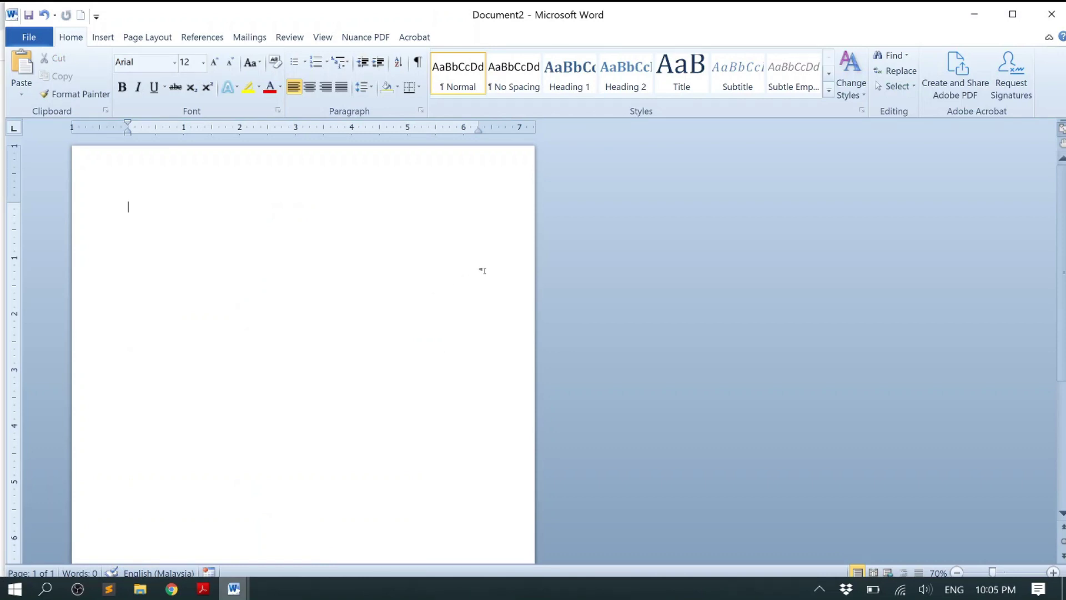
# Type the ISI KANDUNGAN heading and a BIL / PERKARA / M/S header with tab stops at 1" and 5".
pyautogui.write('ISI')
pyautogui.write(' KANDUNGAN')
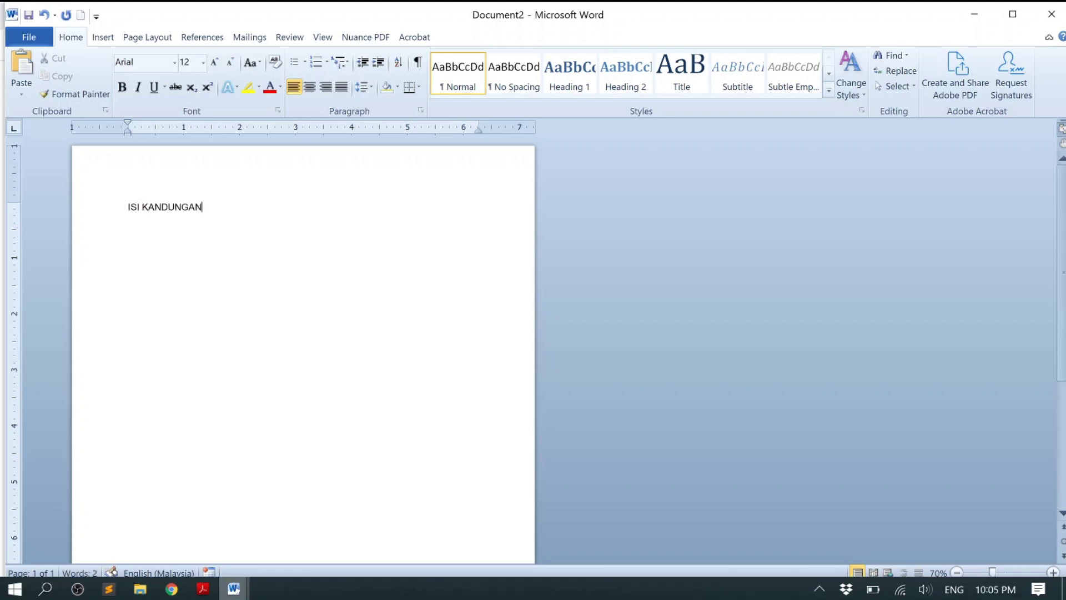
pyautogui.press('Return')
pyautogui.write('BIL')
pyautogui.moveTo(226, 128); pyautogui.dragTo(188, 132)
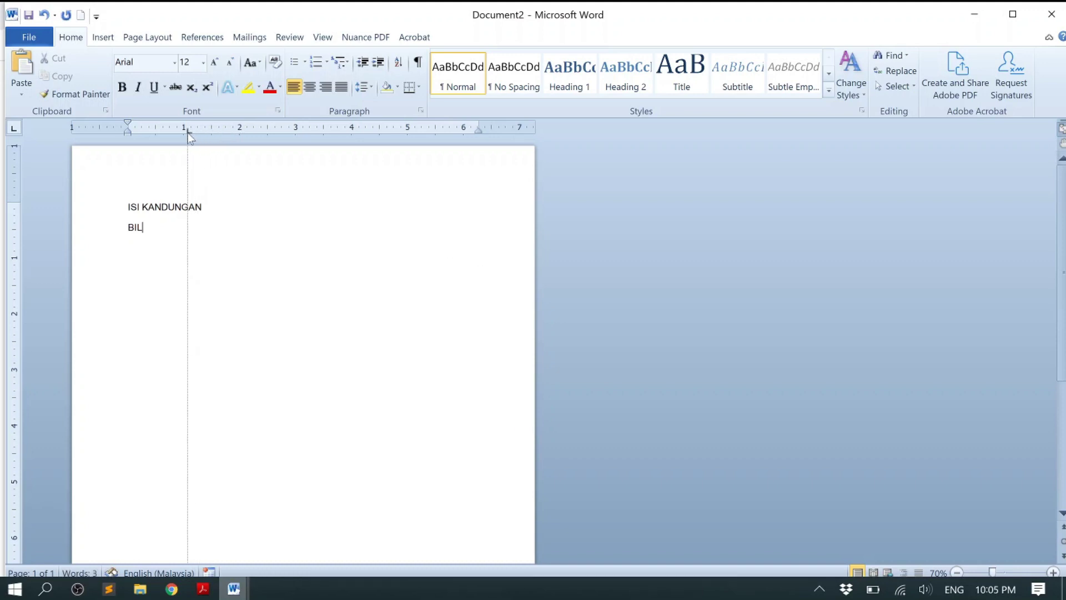
pyautogui.moveTo(191, 136); pyautogui.dragTo(185, 134)
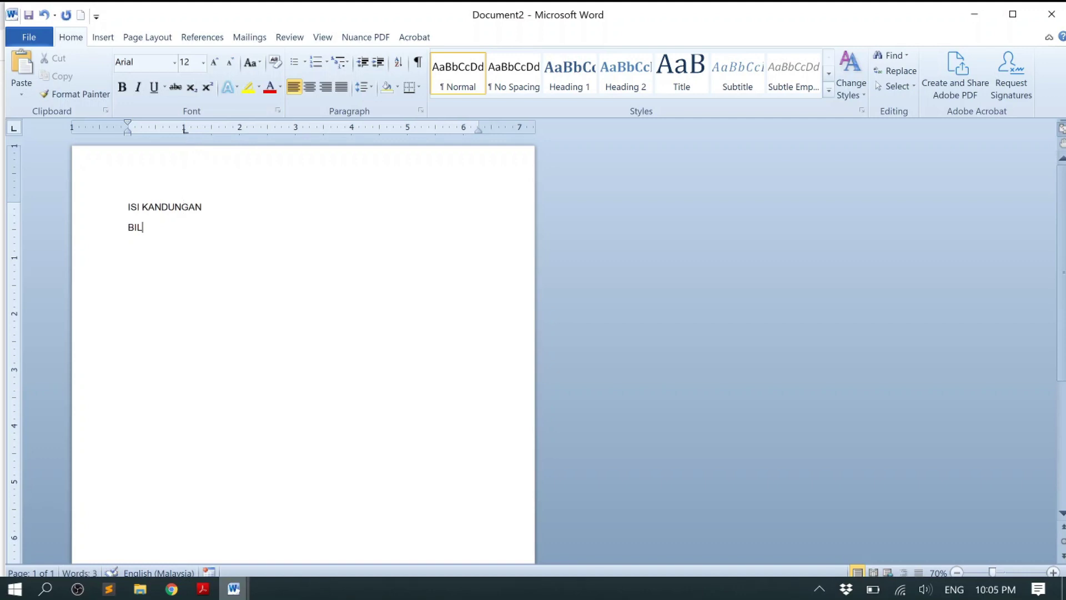
pyautogui.press('Tab')
pyautogui.write('PERKARA')
pyautogui.moveTo(403, 130)
pyautogui.mouseDown()
pyautogui.moveTo(427, 132)
pyautogui.moveTo(408, 133)
pyautogui.mouseUp()
pyautogui.press('Tab')
pyautogui.write('M/S')
# Centre the ISI KANDUNGAN heading and start row 1 as '1' and 'PENDAHULUAN'.
pyautogui.click(225, 207)
pyautogui.click(310, 87)
pyautogui.click(451, 227)
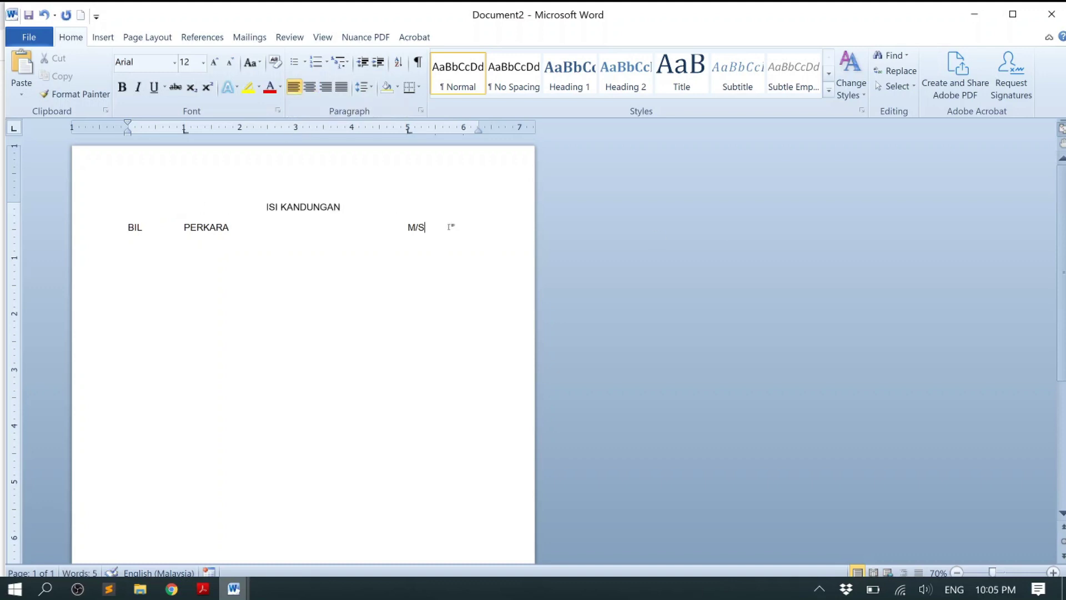
pyautogui.press('Return')
pyautogui.write('1')
pyautogui.press('Tab')
pyautogui.write('PEM')
pyautogui.press('BackSpace')
pyautogui.write('NDAHUL')
pyautogui.write('UAN')
# Add a 5.5-inch ruler tab stop and move the M/S heading onto it.
pyautogui.moveTo(428, 132); pyautogui.dragTo(437, 137)
pyautogui.press('Up')
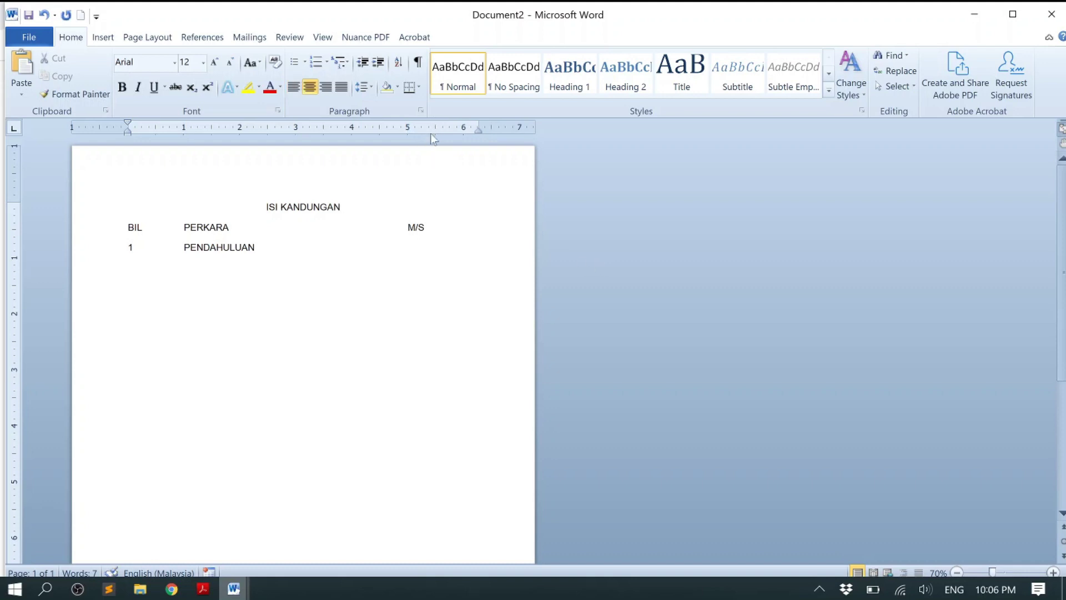
pyautogui.press('Down')
pyautogui.moveTo(433, 131); pyautogui.dragTo(435, 132)
pyautogui.press('Tab')
pyautogui.click(274, 245)
# Give the 5-inch tab stop a dotted leader (style 2) in the Tabs dialog.
pyautogui.doubleClick(408, 131)
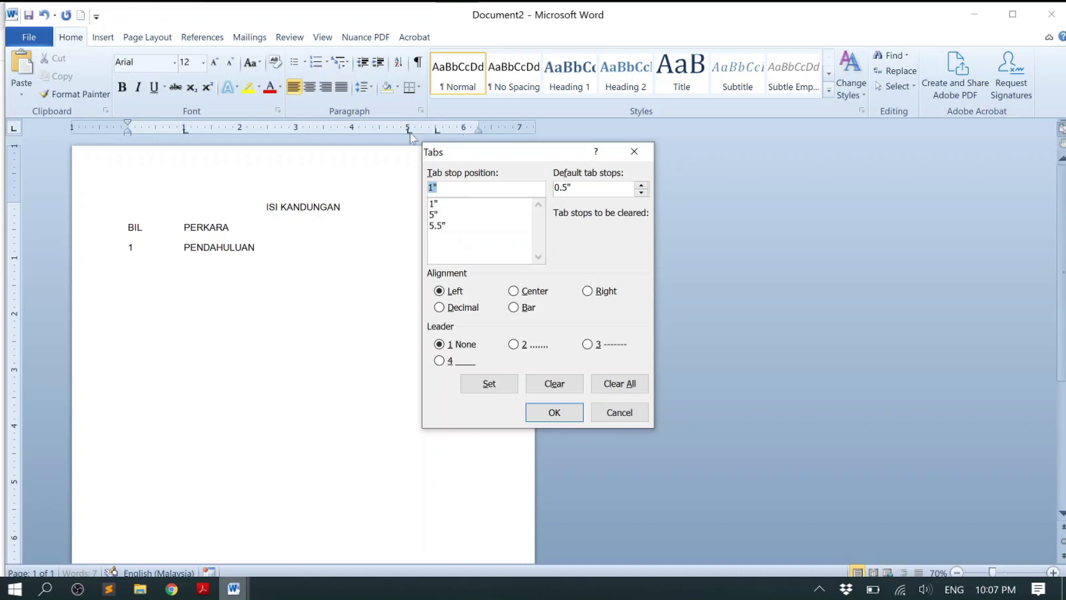
pyautogui.click(435, 215)
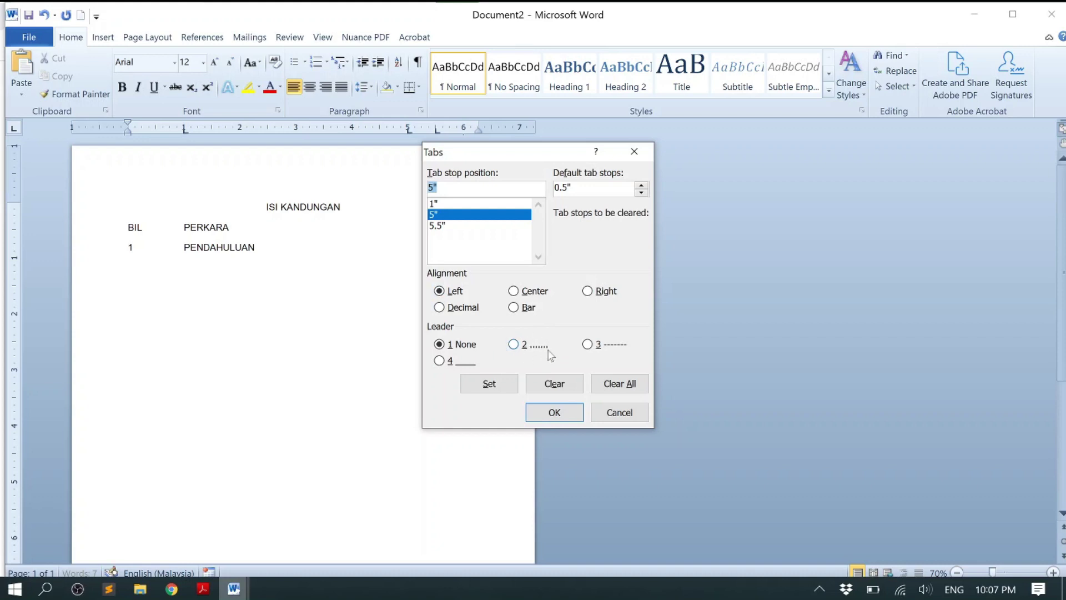
pyautogui.click(515, 345)
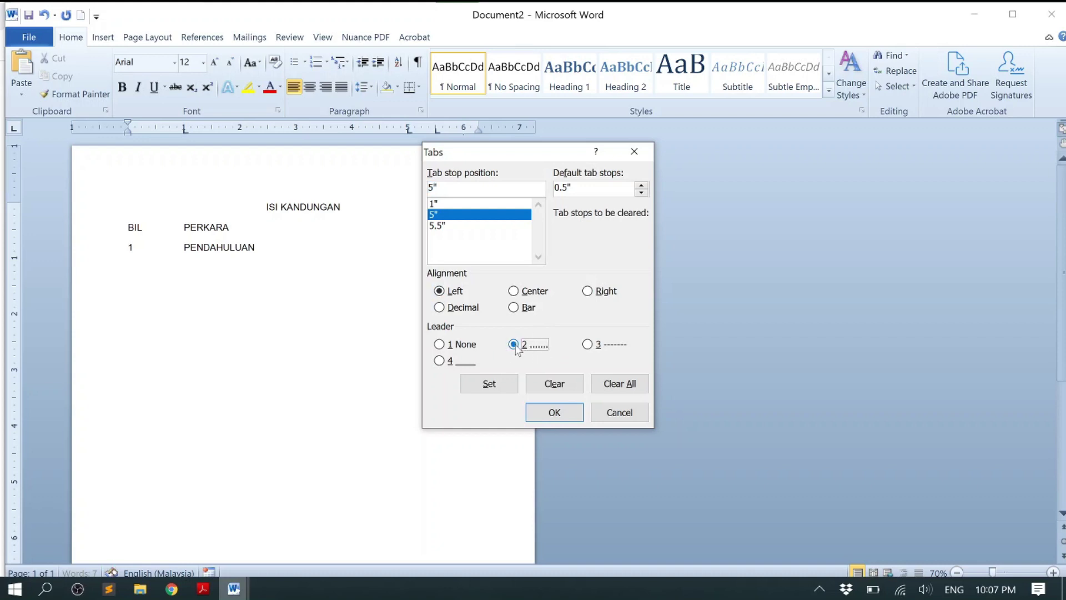
pyautogui.click(496, 383)
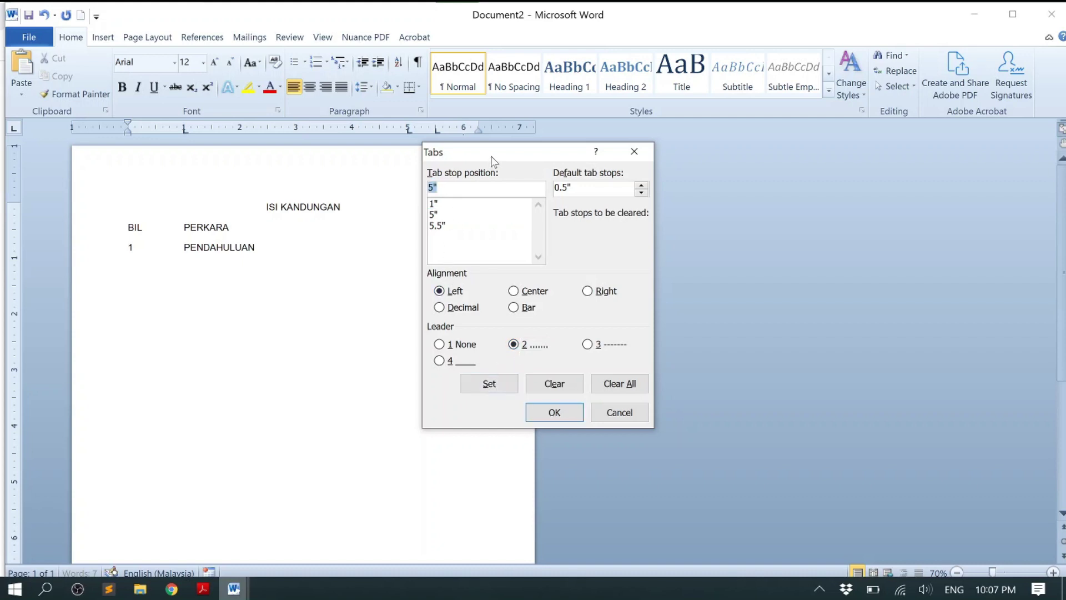
# Make the 5.5-inch tab stop right-aligned and confirm the Tabs dialog.
pyautogui.moveTo(491, 161); pyautogui.dragTo(523, 284)
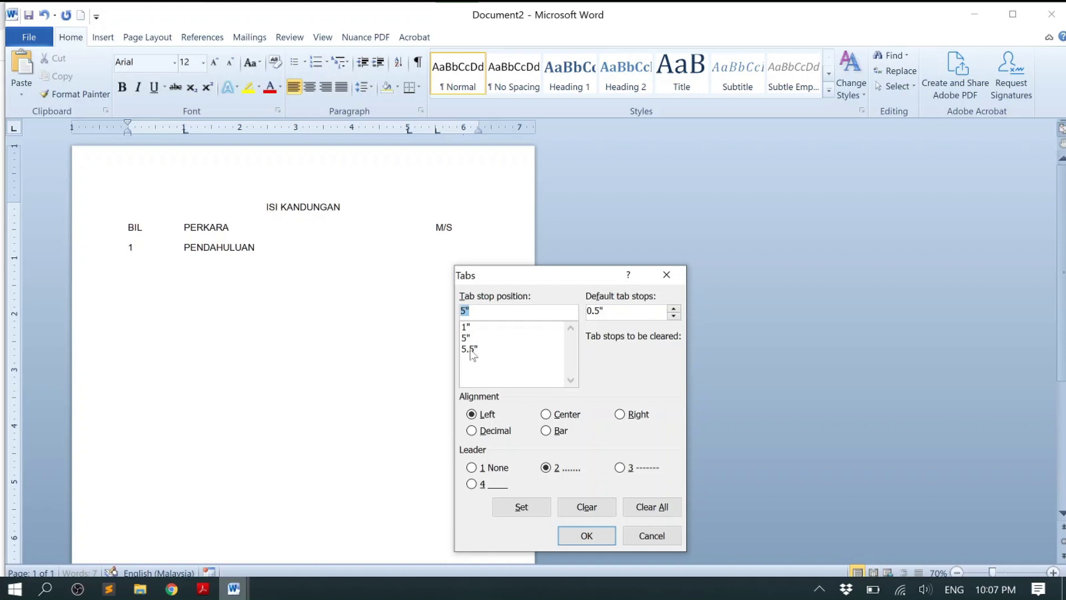
pyautogui.click(470, 349)
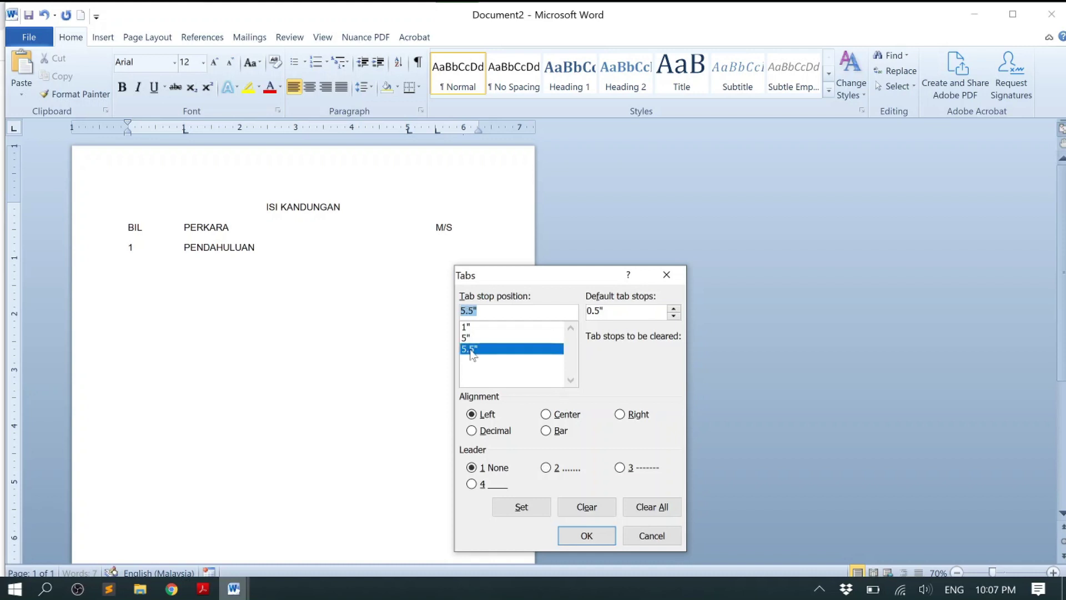
pyautogui.click(620, 415)
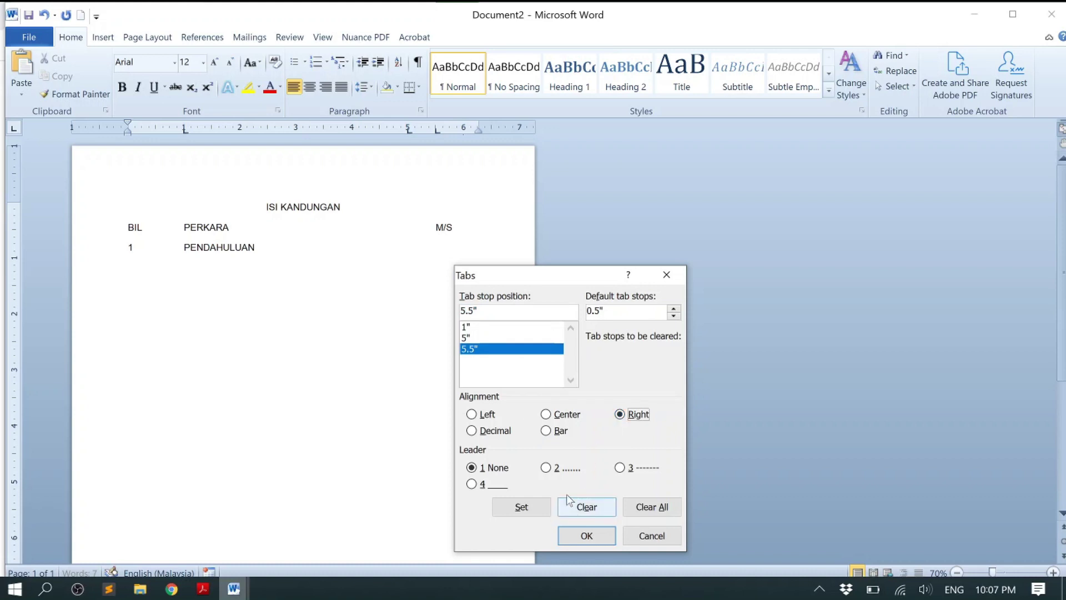
pyautogui.click(535, 507)
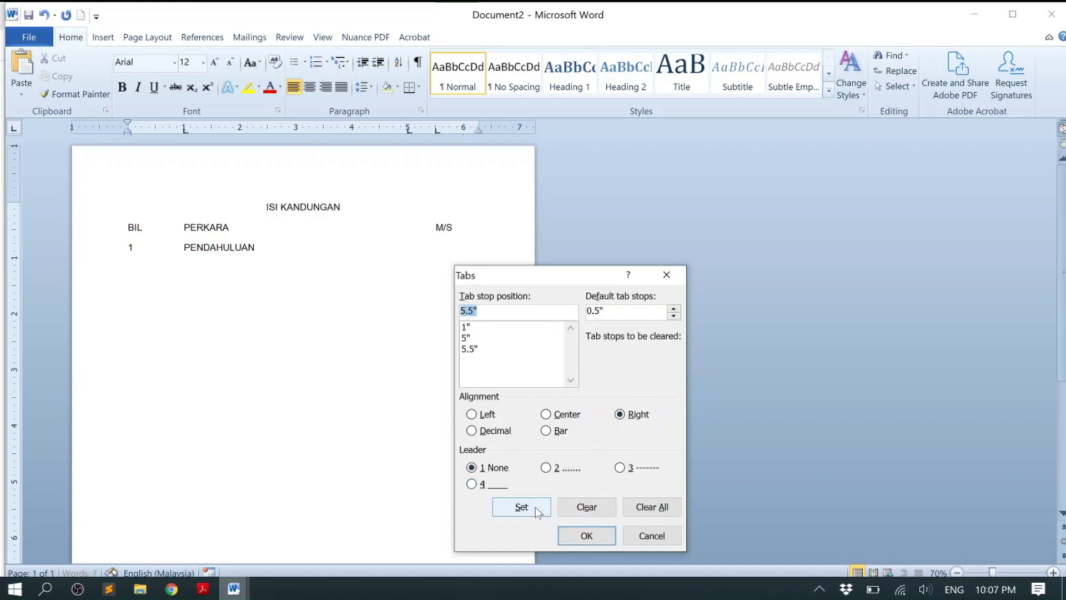
pyautogui.click(586, 536)
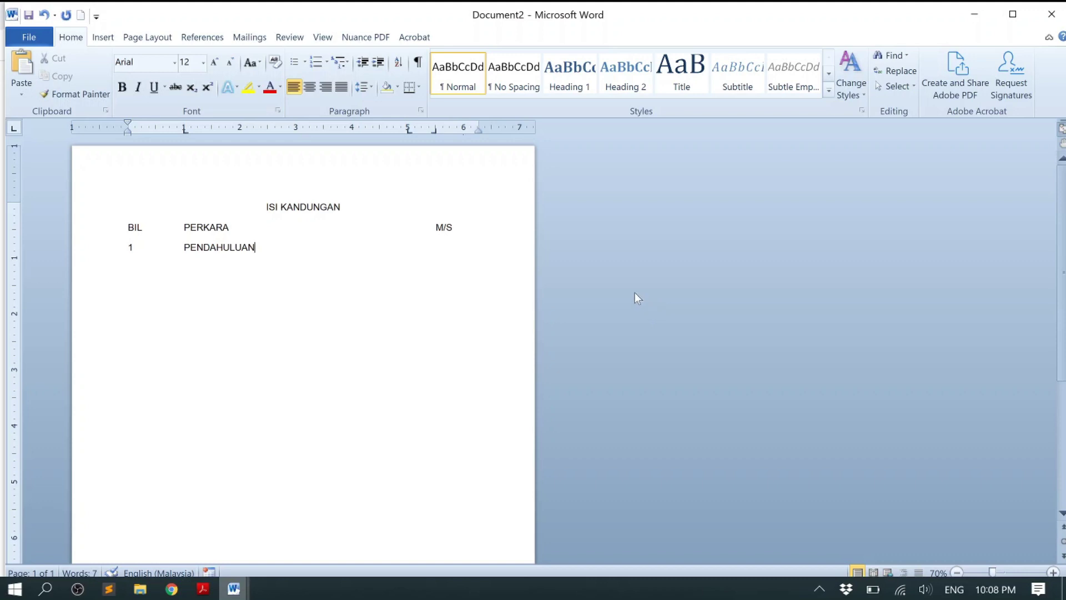
# Finish row 1 with a dotted leader after PENDAHULUAN to page 01.
pyautogui.press('Tab')
# Add row 2 as '2 OBJEKTIF' with a dotted leader to page 02.
pyautogui.press('Tab')
pyautogui.write('01')
pyautogui.moveTo(436, 134); pyautogui.dragTo(446, 133)
pyautogui.press('Return')
pyautogui.write('2')
pyautogui.press('Tab')
pyautogui.write('O')
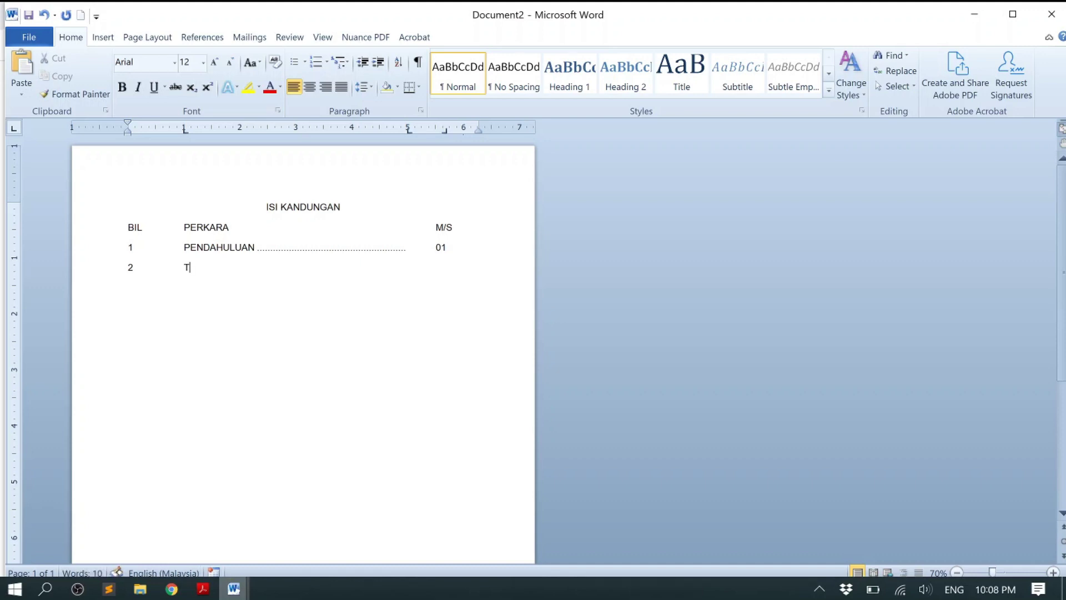
pyautogui.write('BJEKT')
pyautogui.write('IF')
pyautogui.press('Tab')
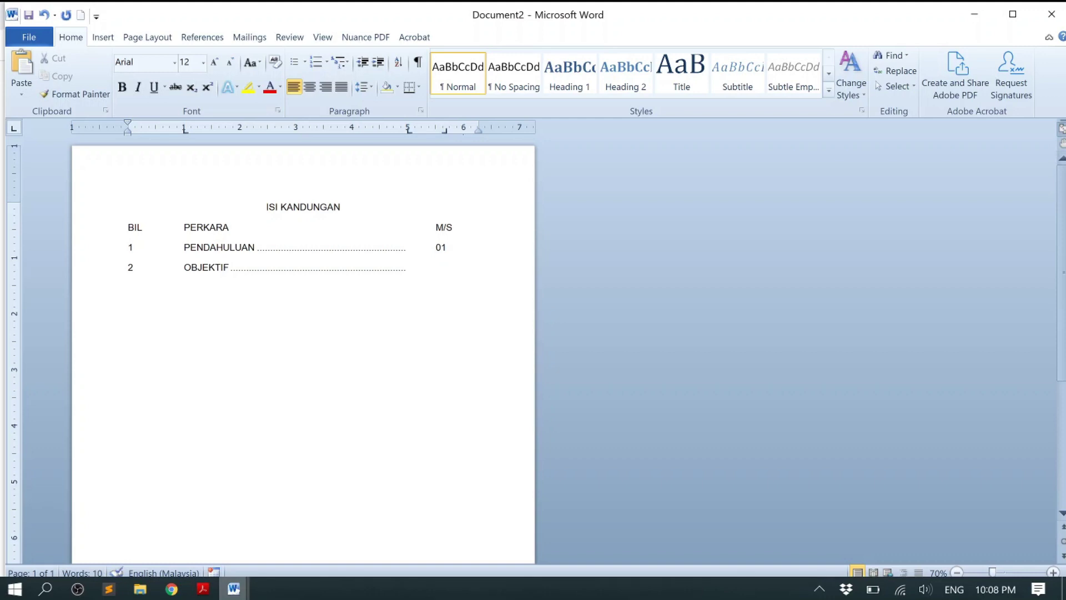
pyautogui.write('02')
# Type row 3 as '3 TUJUAN' followed by dotted leader and page number 03.
pyautogui.press('Return')
pyautogui.write('3')
pyautogui.press('Tab')
pyautogui.write('TUJU')
pyautogui.write('A')
pyautogui.press('BackSpace')
pyautogui.write('AN')
pyautogui.press('Tab')
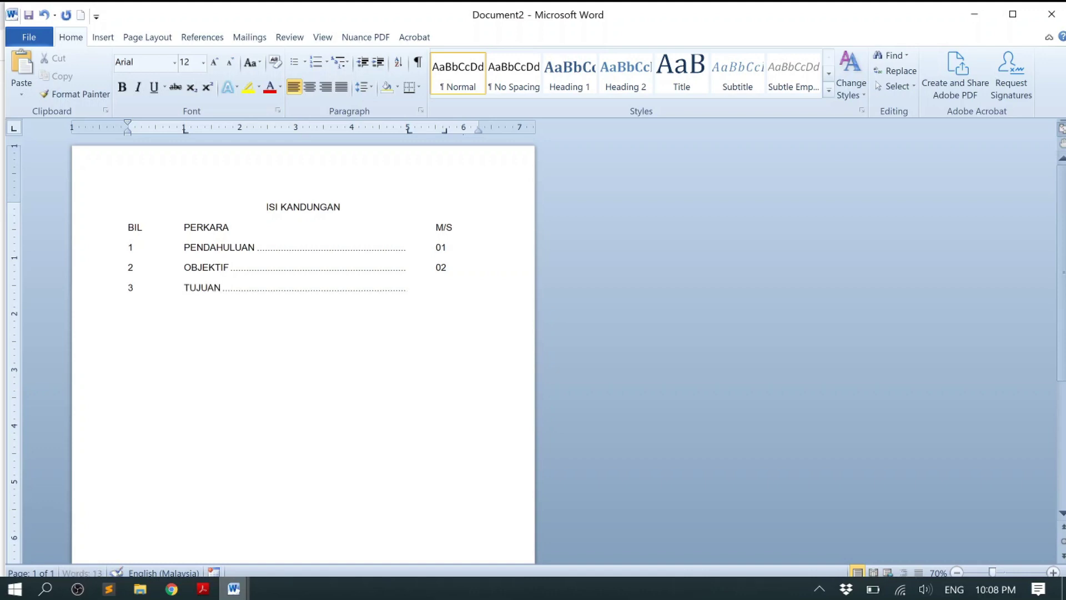
pyautogui.write('0')
pyautogui.write('3')
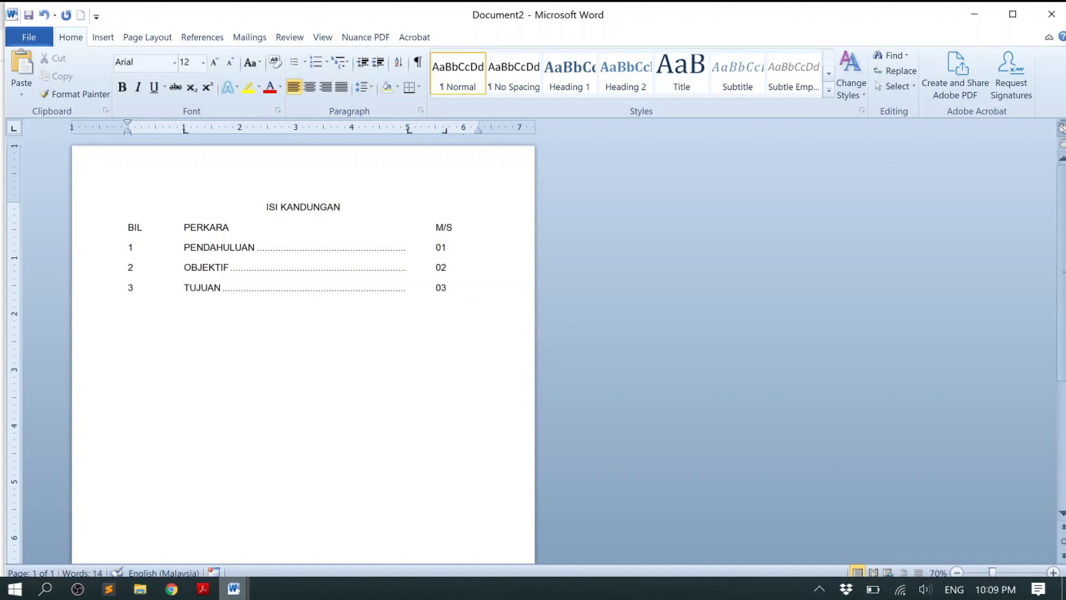